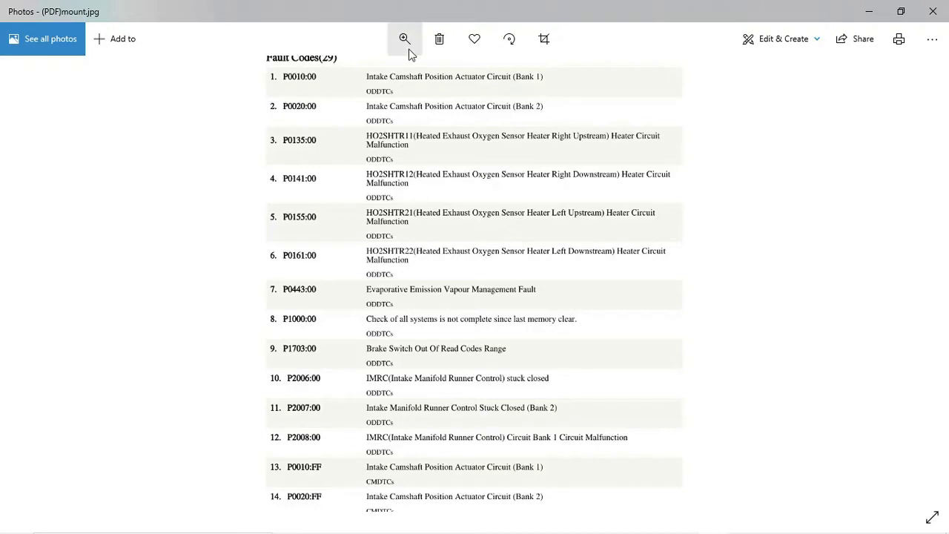
Minimise the fault code image and bring the Mountaineer tailpipe pressure capture forward at full 0–10 s.
click(862, 18)
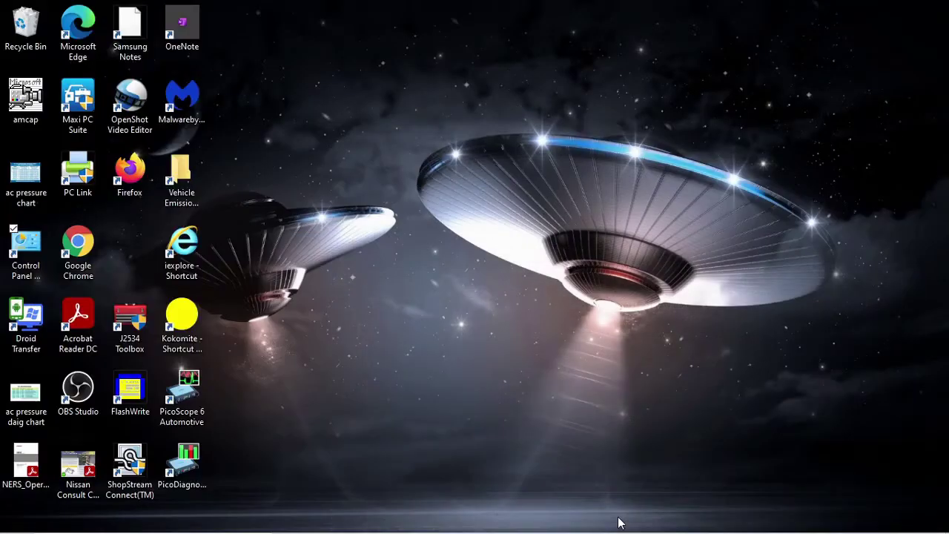
mouse_move(620, 528)
mouse_move(657, 523)
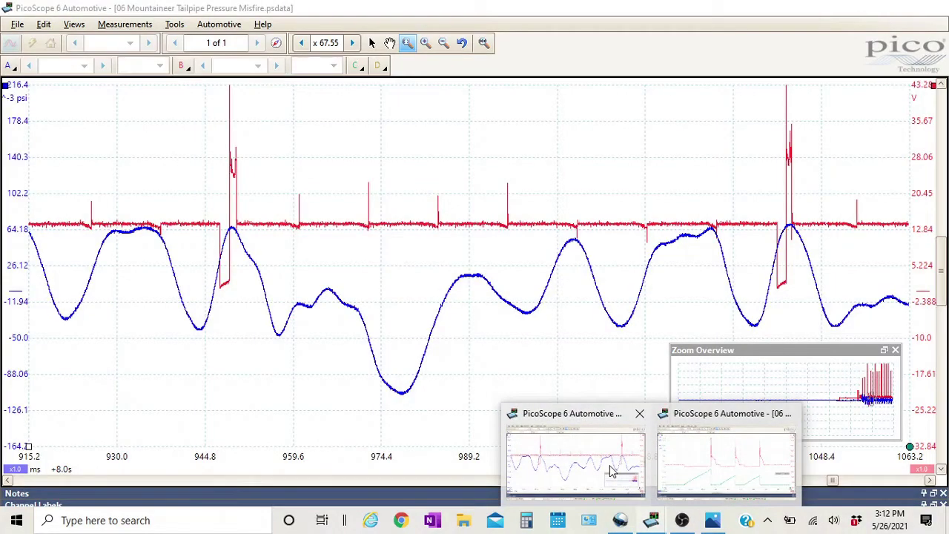
click(611, 472)
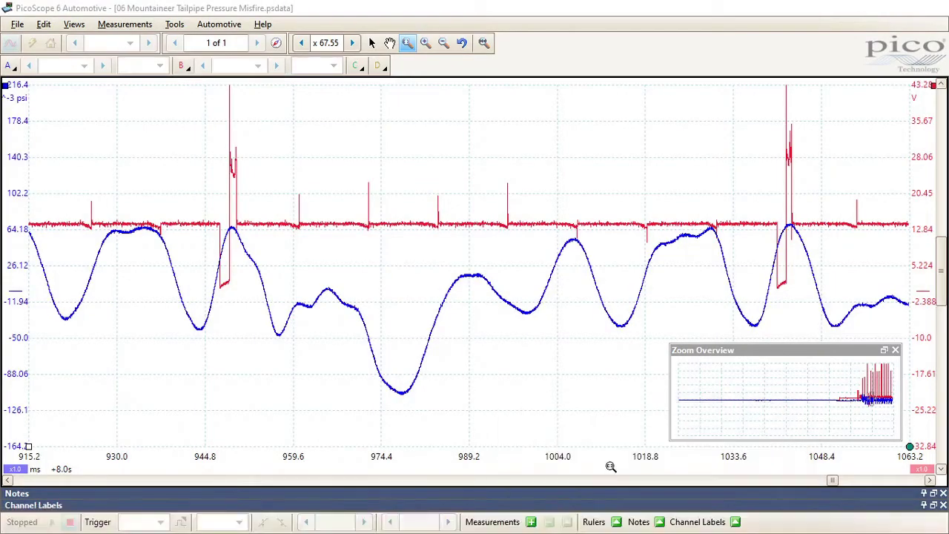
click(895, 352)
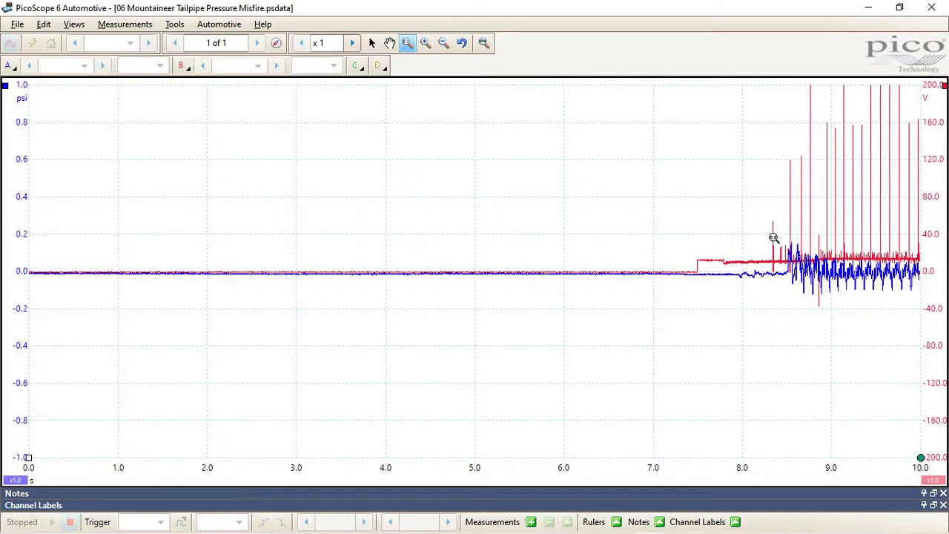
Zoom into where the engine pulses begin and step through the pulses.
drag(769, 235, 800, 295)
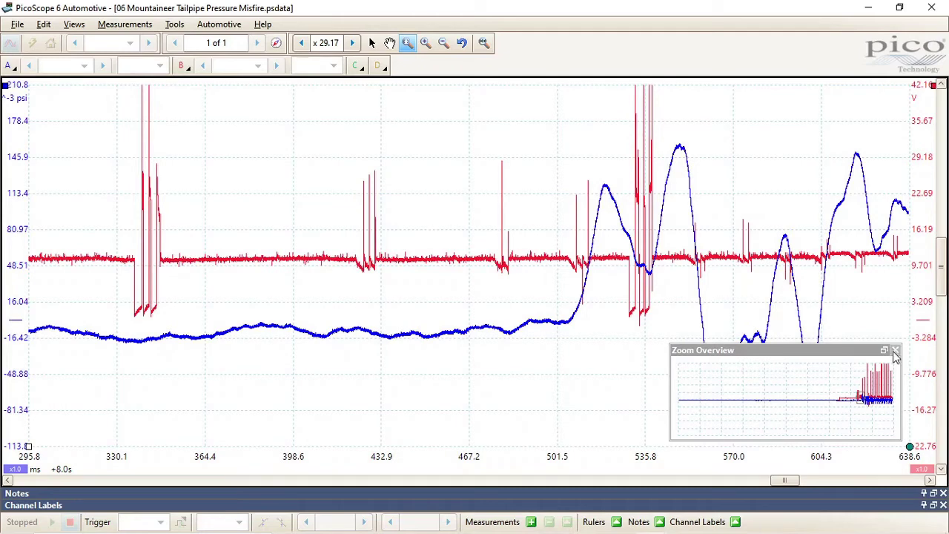
drag(857, 351, 856, 385)
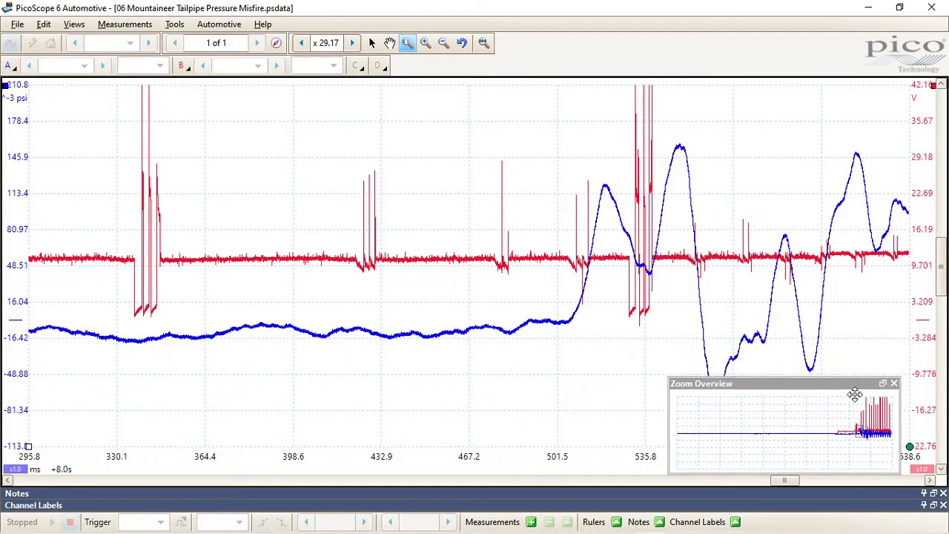
click(931, 481)
click(930, 481)
click(931, 480)
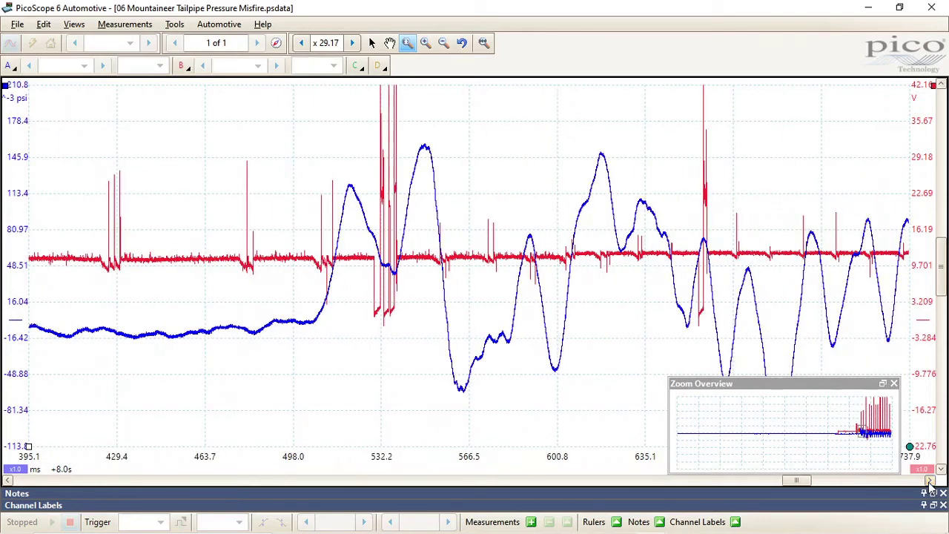
click(931, 481)
click(930, 480)
click(930, 481)
click(931, 480)
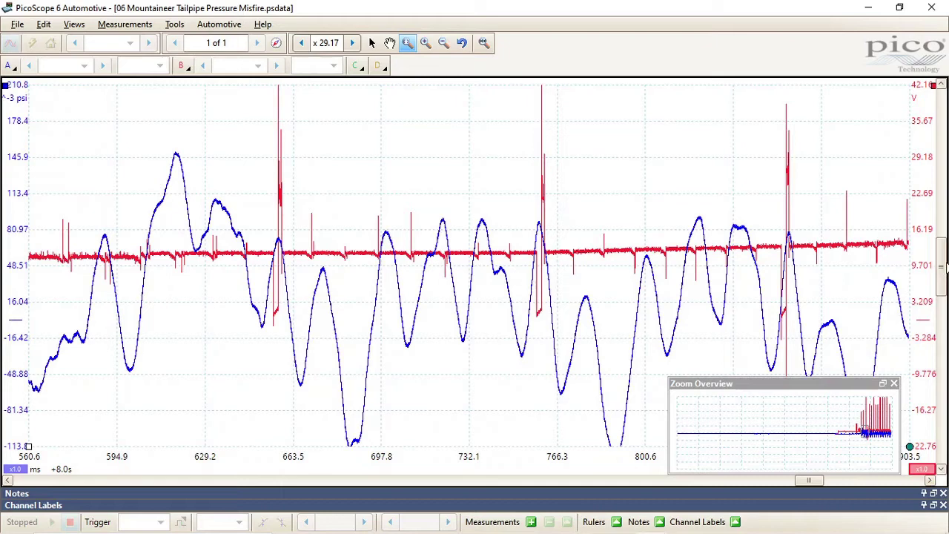
Scroll further through the pulses, then reset the view to the full 0–10 s capture.
drag(944, 268, 945, 283)
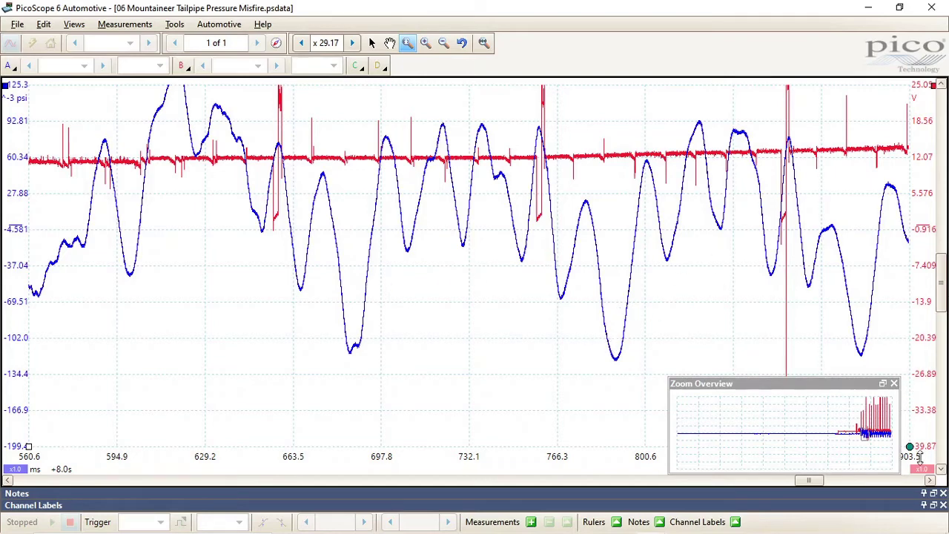
click(929, 480)
click(930, 480)
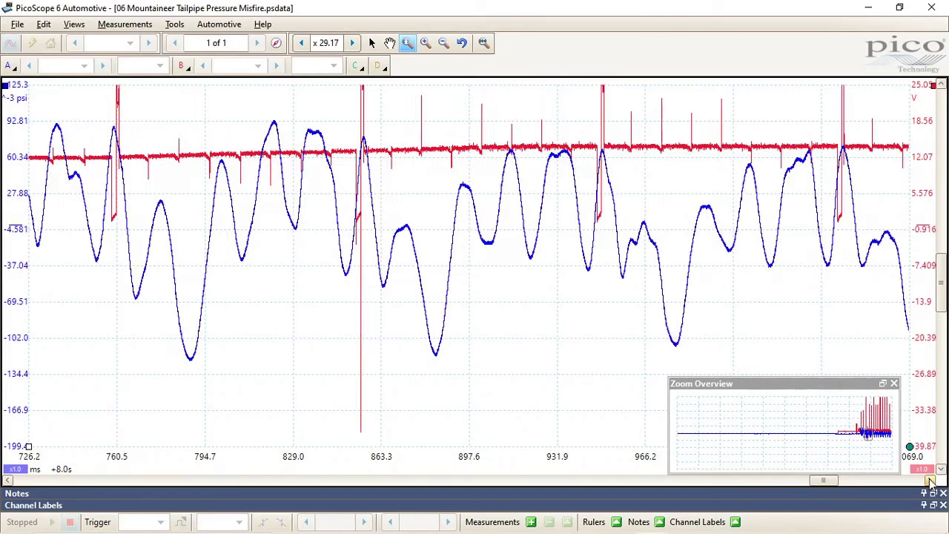
click(930, 480)
click(930, 480)
click(930, 480)
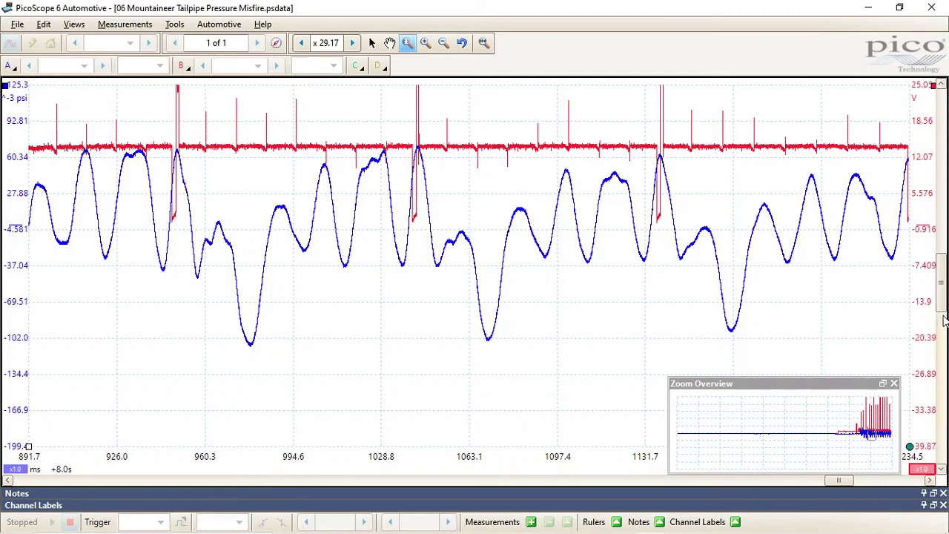
drag(944, 320, 944, 300)
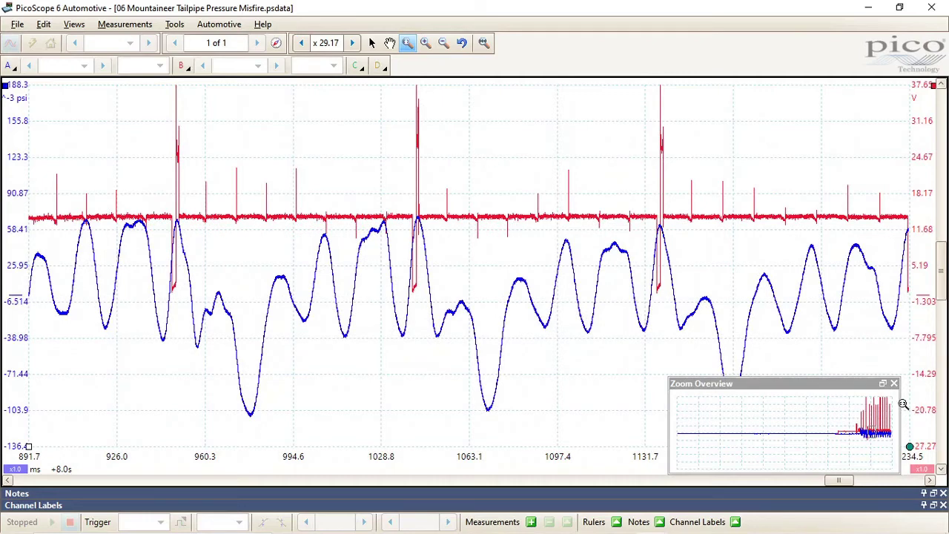
click(894, 383)
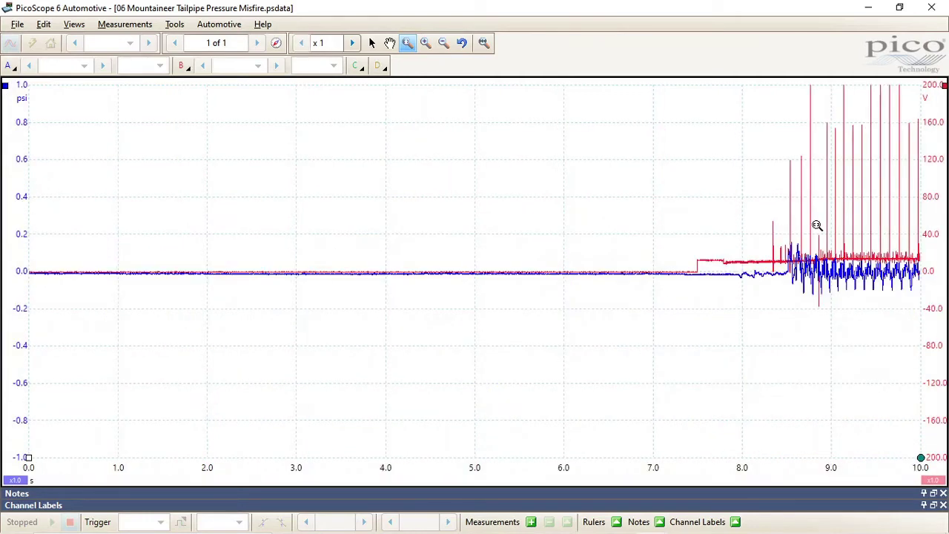
Zoom into the pulses at about 8.82–8.99 s and centre the traces vertically beside the red voltage.
drag(815, 226, 832, 291)
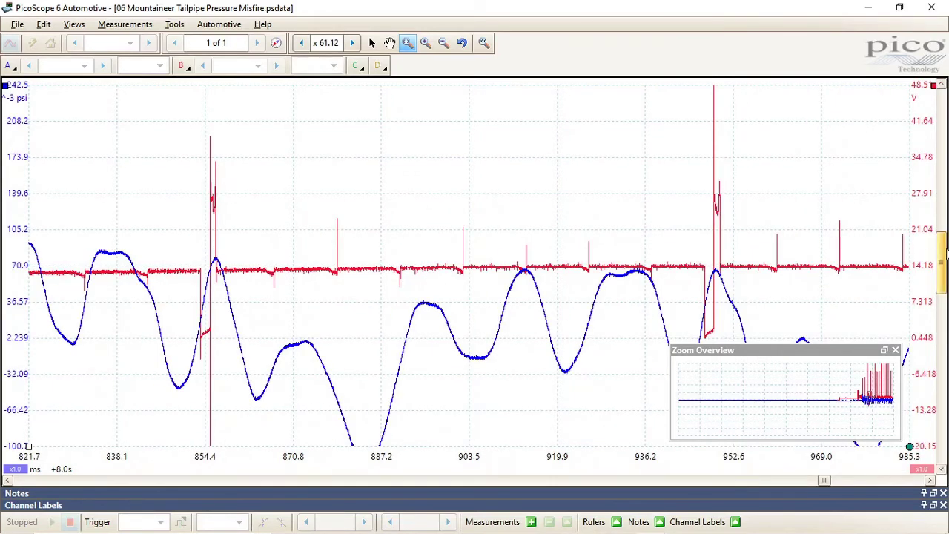
drag(944, 256, 945, 272)
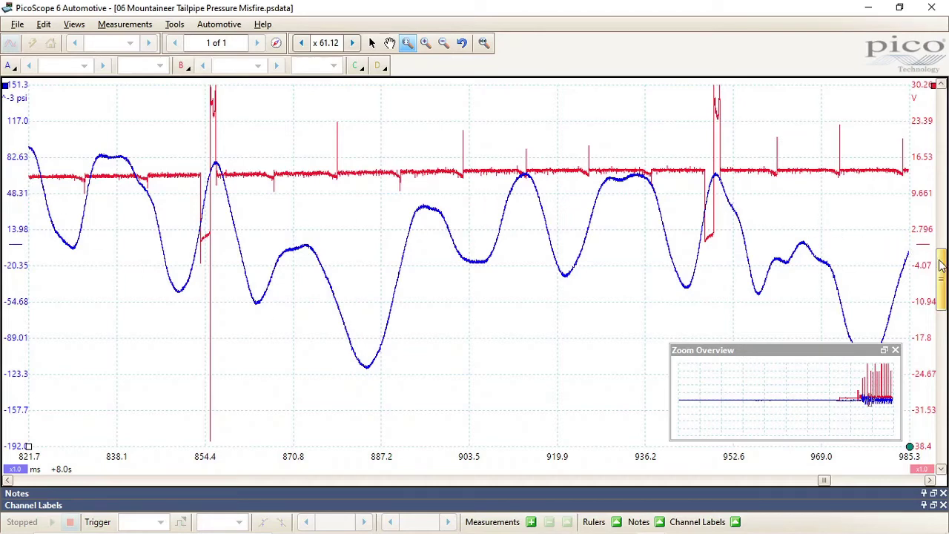
drag(940, 265, 940, 259)
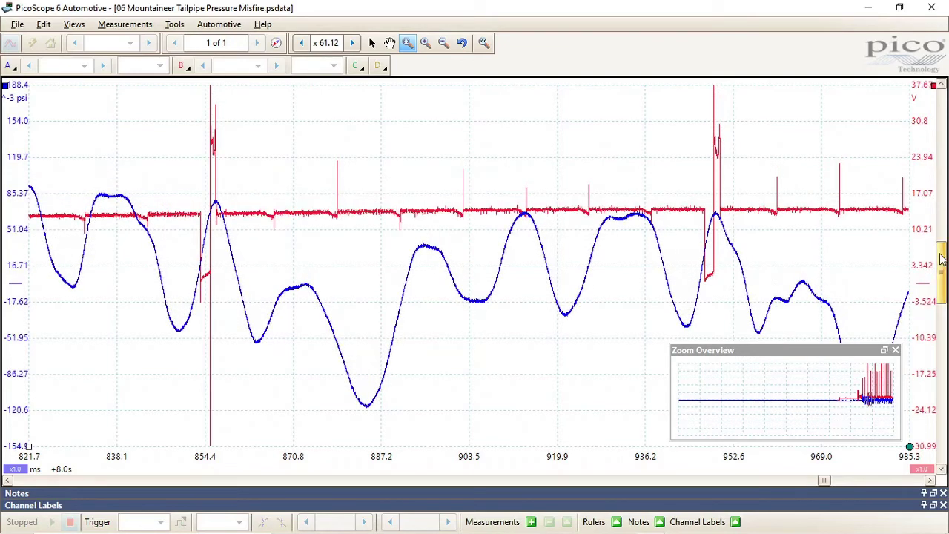
Launch TDC 2 from its folder under T in the Start menu app list.
mouse_move(632, 524)
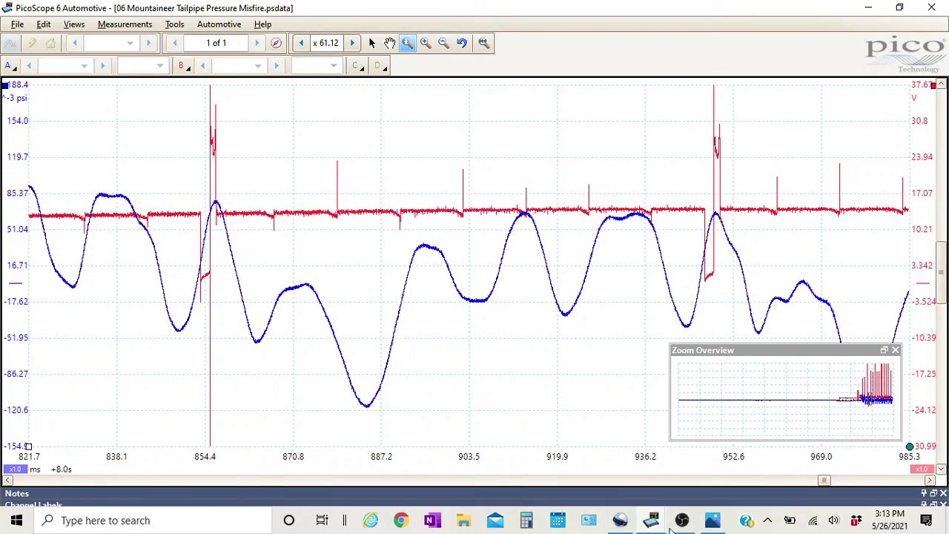
mouse_move(688, 528)
mouse_move(588, 521)
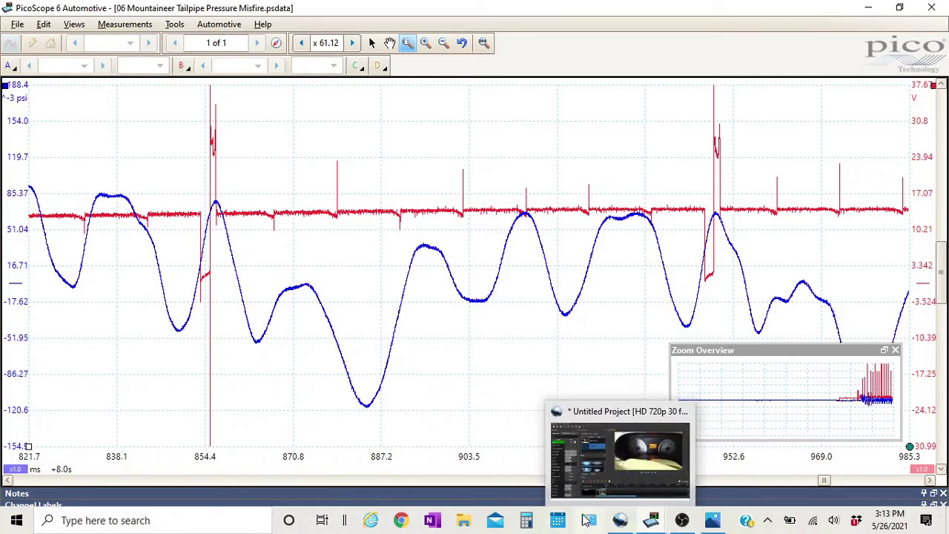
click(10, 523)
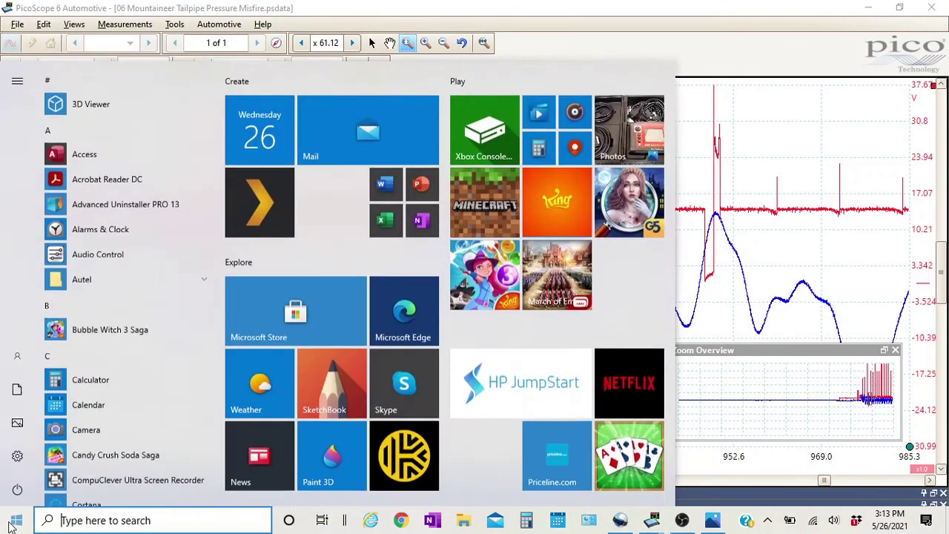
scroll(126, 365, down, 3)
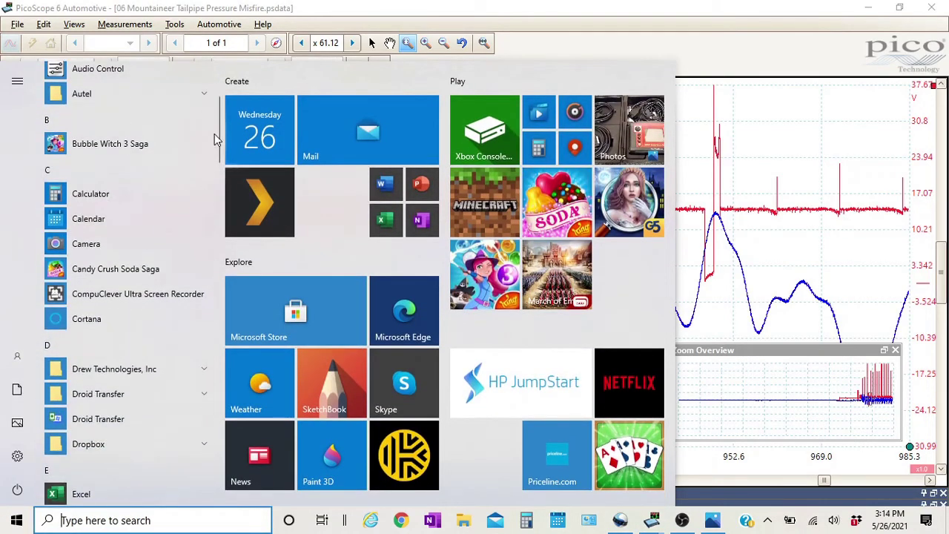
drag(219, 139, 221, 432)
click(110, 311)
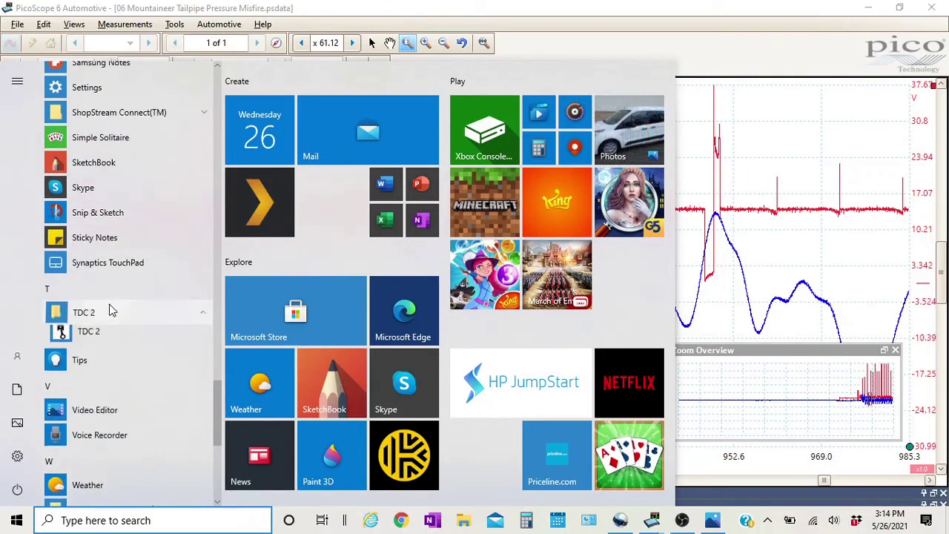
click(109, 311)
click(109, 313)
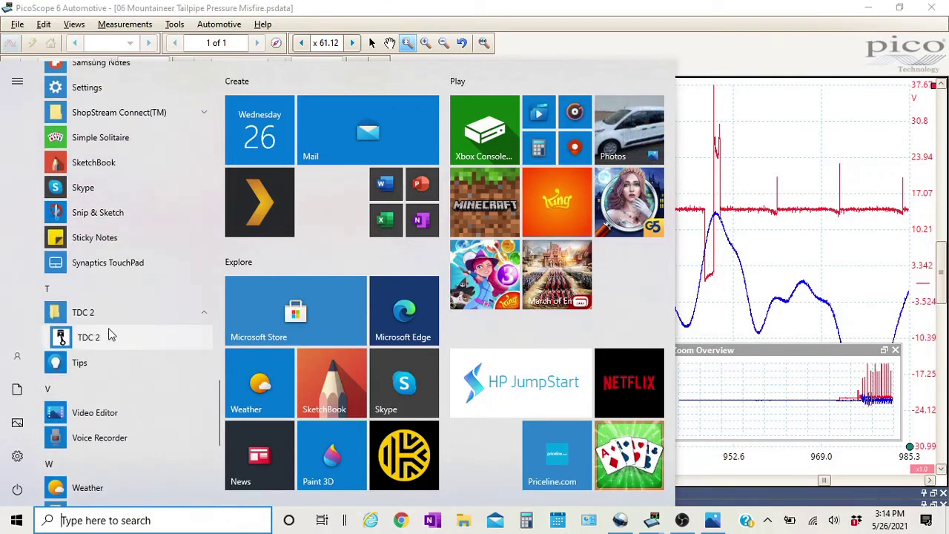
click(109, 335)
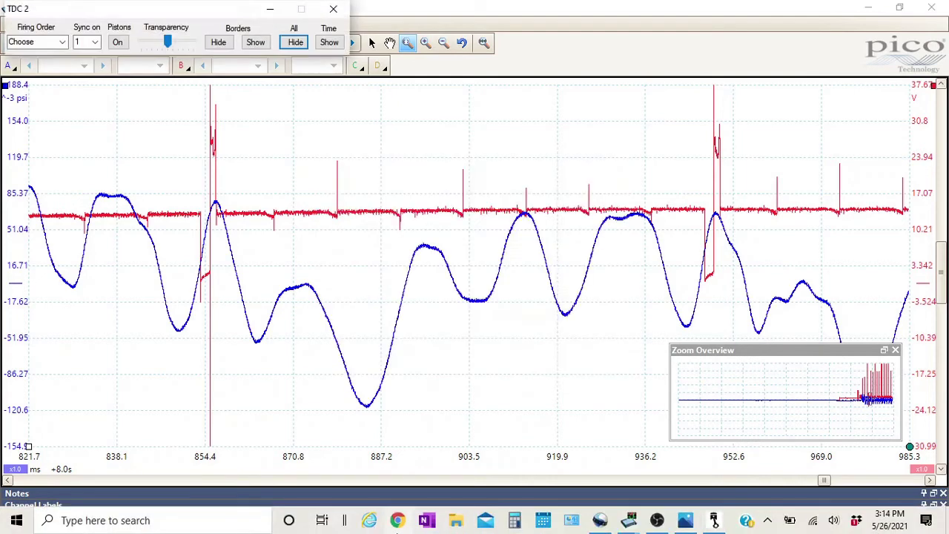
Set firing order 13726548 with maximum transparency and turn the piston chart on.
click(62, 43)
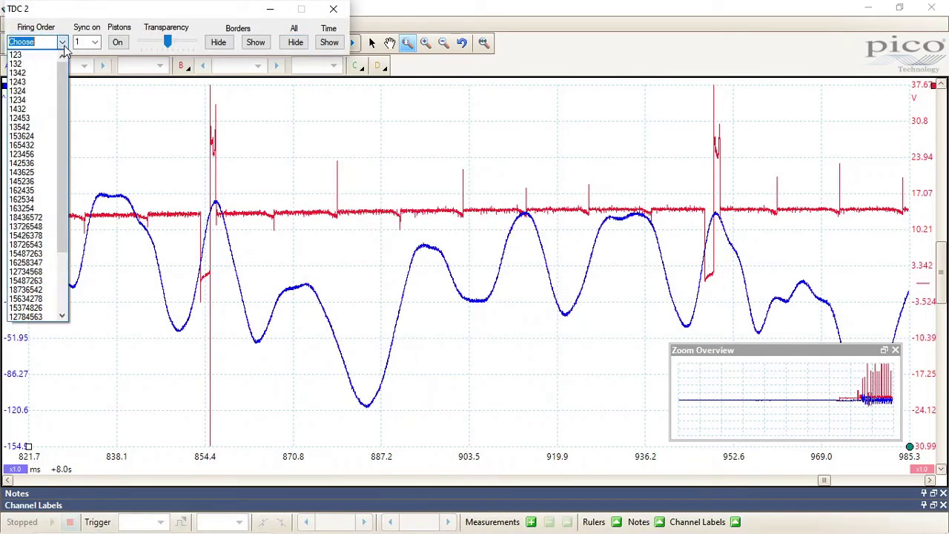
click(31, 229)
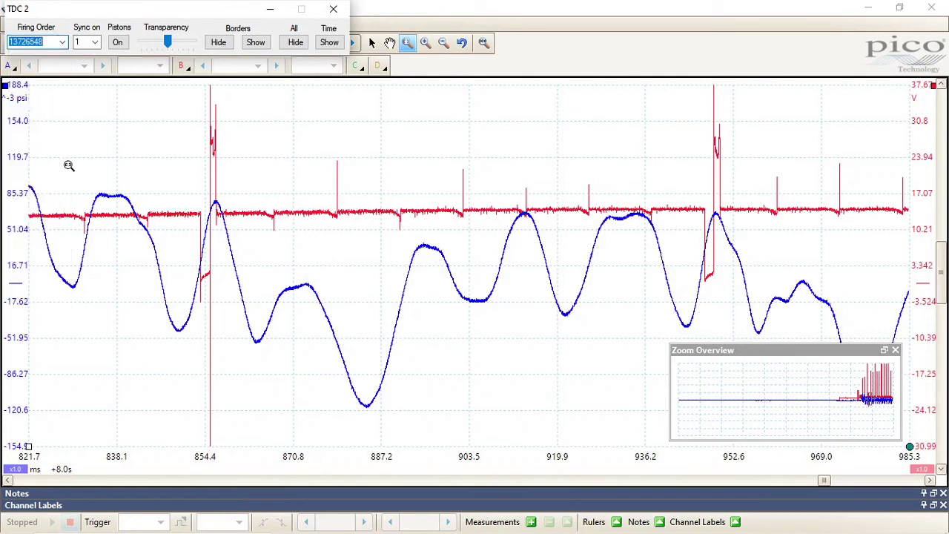
click(194, 42)
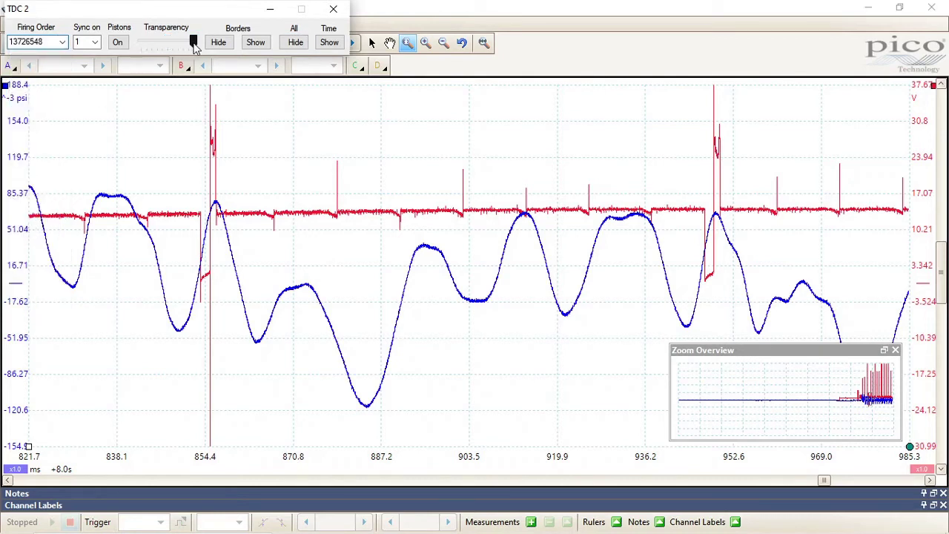
click(124, 46)
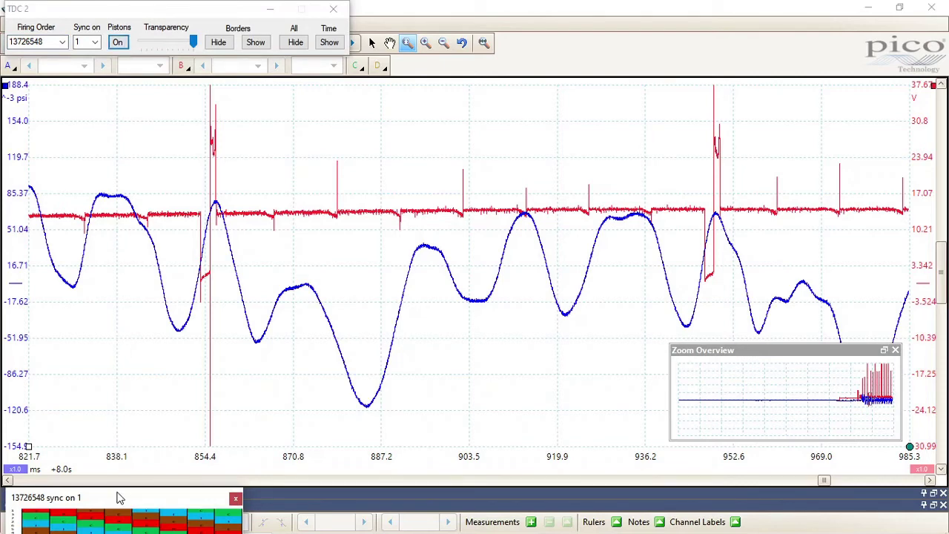
Move and enlarge the piston chart across the top of the graph, then close the settings.
drag(119, 502, 310, 116)
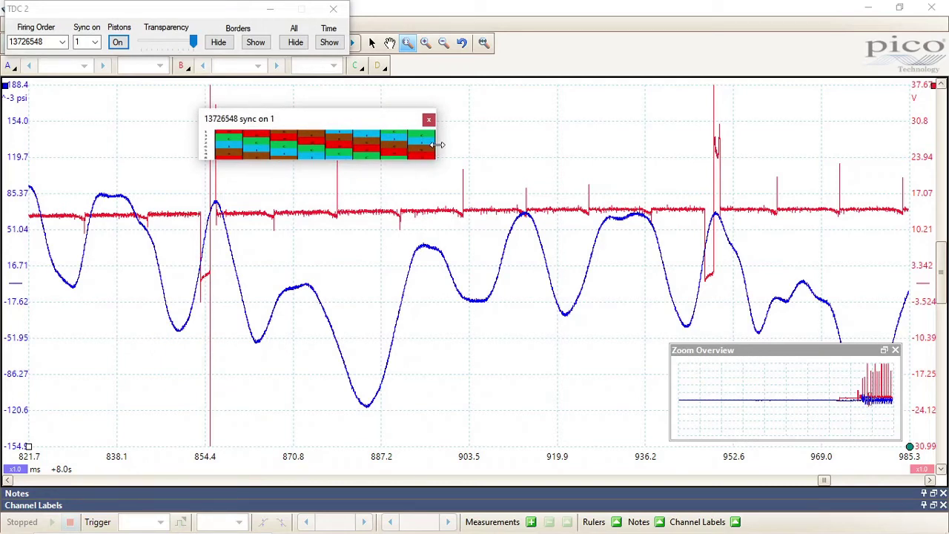
drag(437, 144, 724, 158)
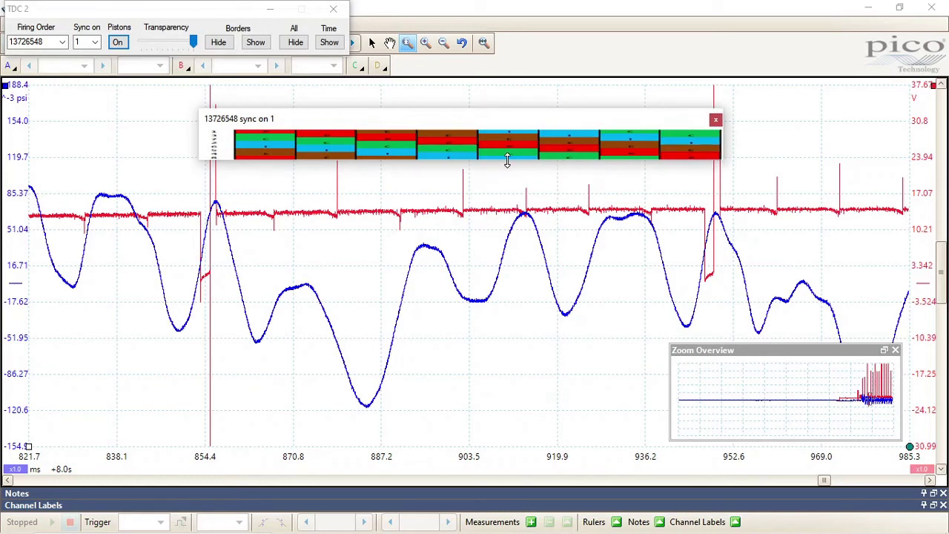
drag(507, 160, 409, 231)
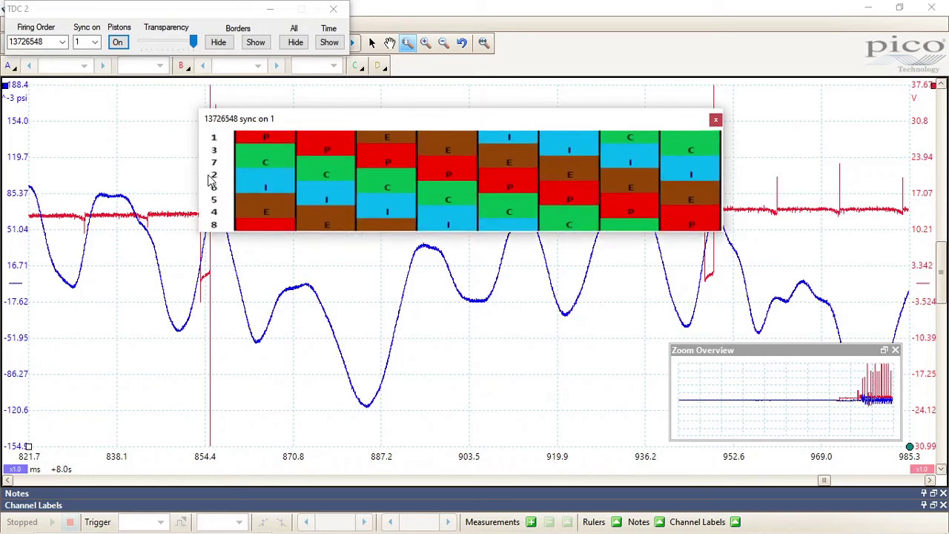
drag(198, 178, 173, 172)
drag(425, 119, 424, 93)
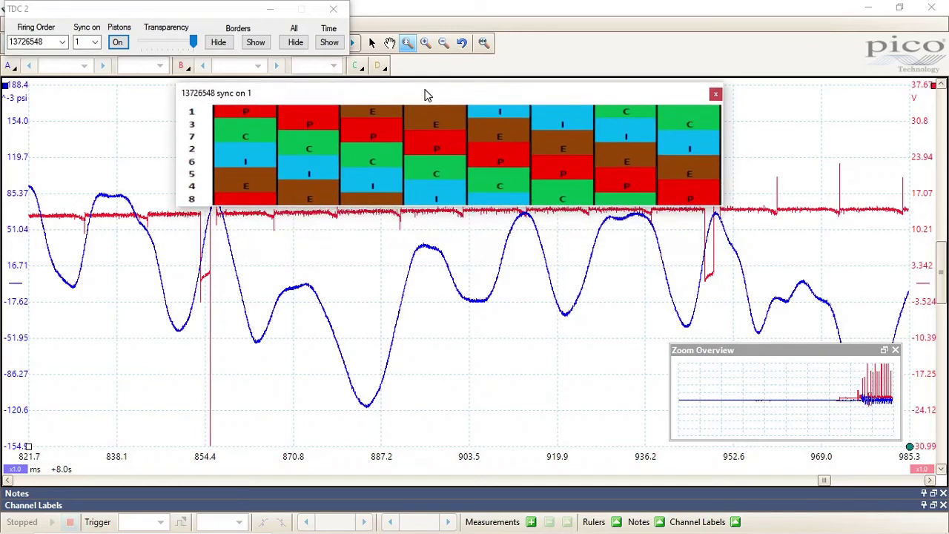
click(272, 7)
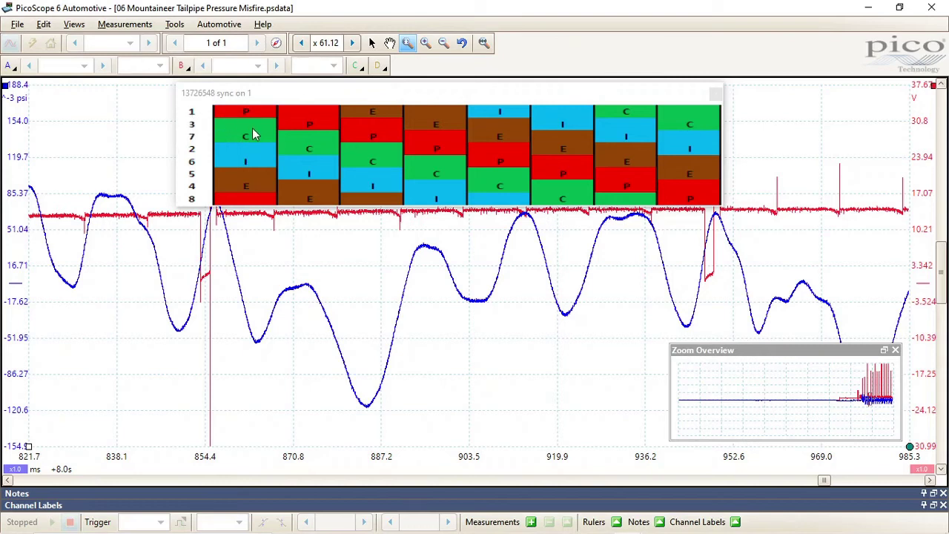
Drag the '13726548 sync on 1' chart to the very top of the graph, above the pulses.
drag(335, 93, 333, 150)
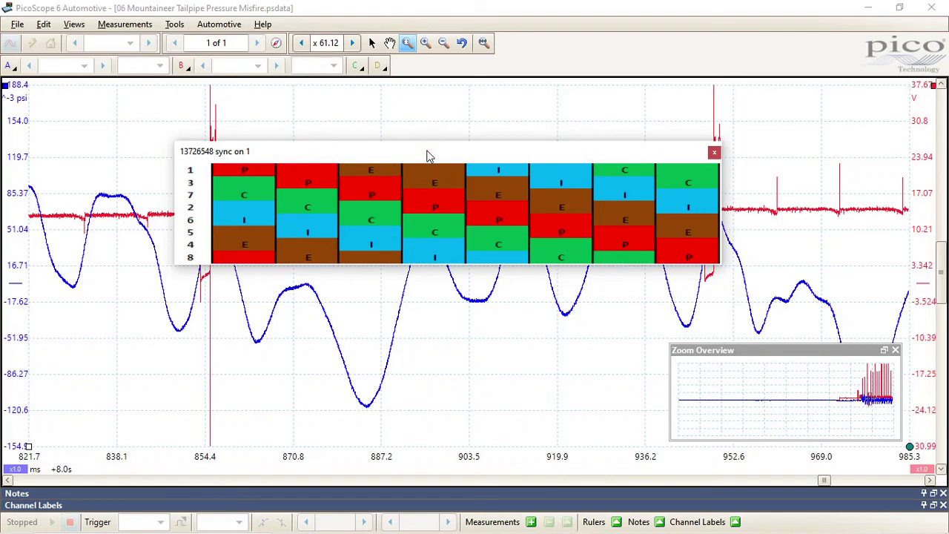
drag(427, 156, 430, 64)
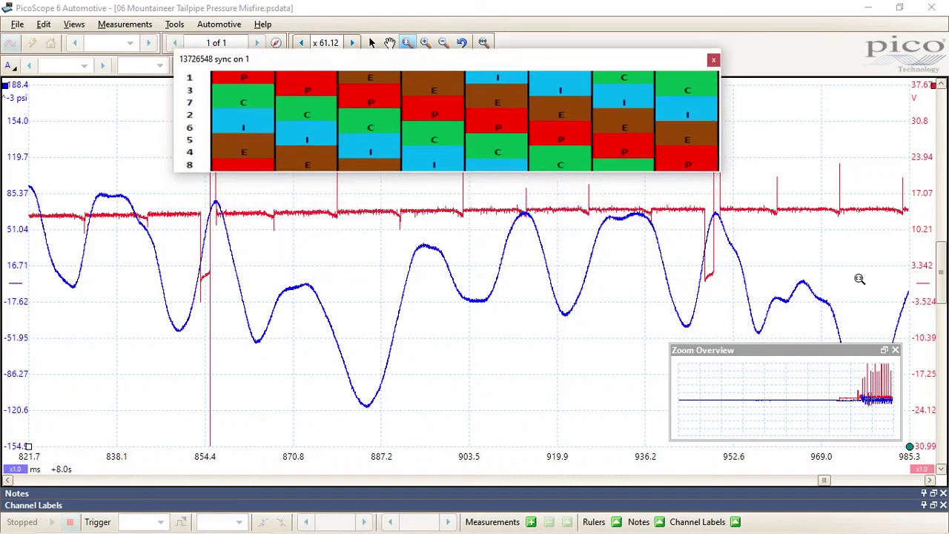
mouse_move(627, 528)
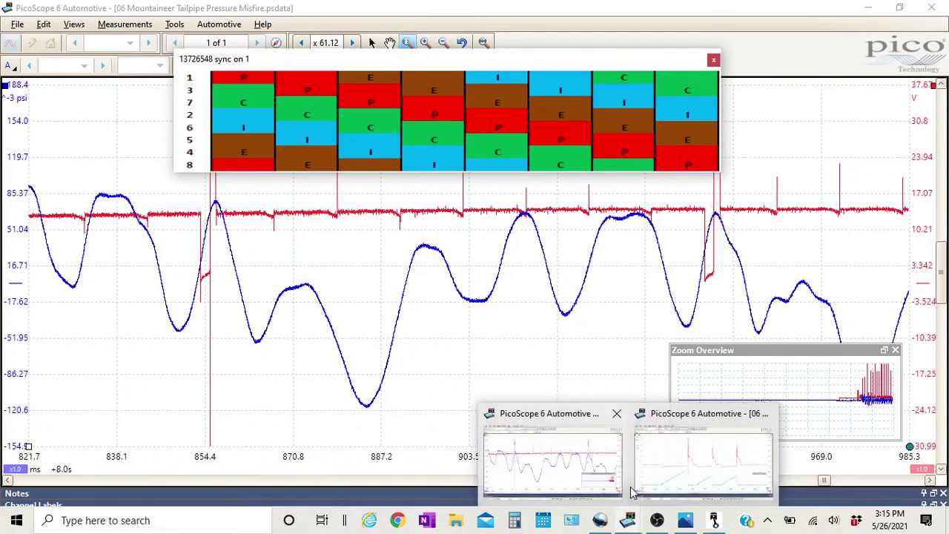
Switch to the 06 Mountaineer 4.6L Bad Coil Ramp Voltage capture from its taskbar preview.
mouse_move(675, 475)
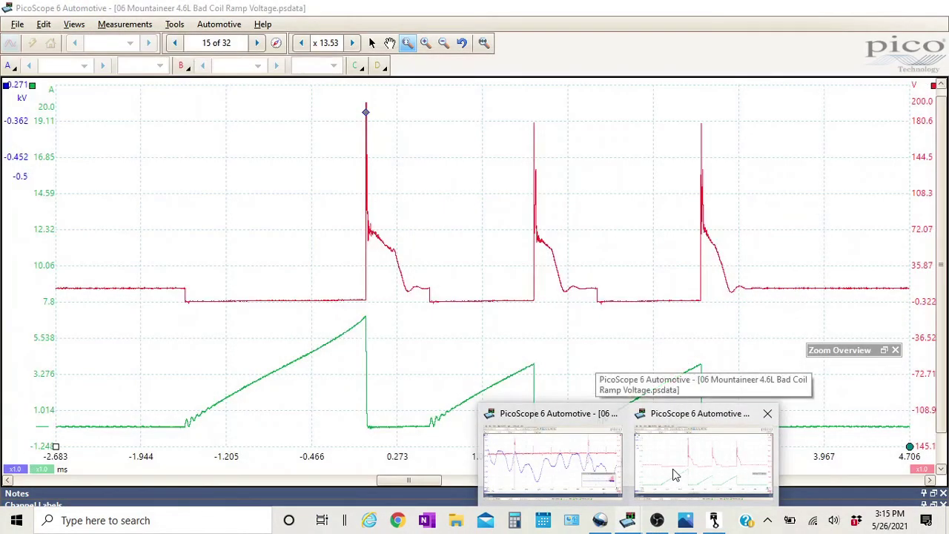